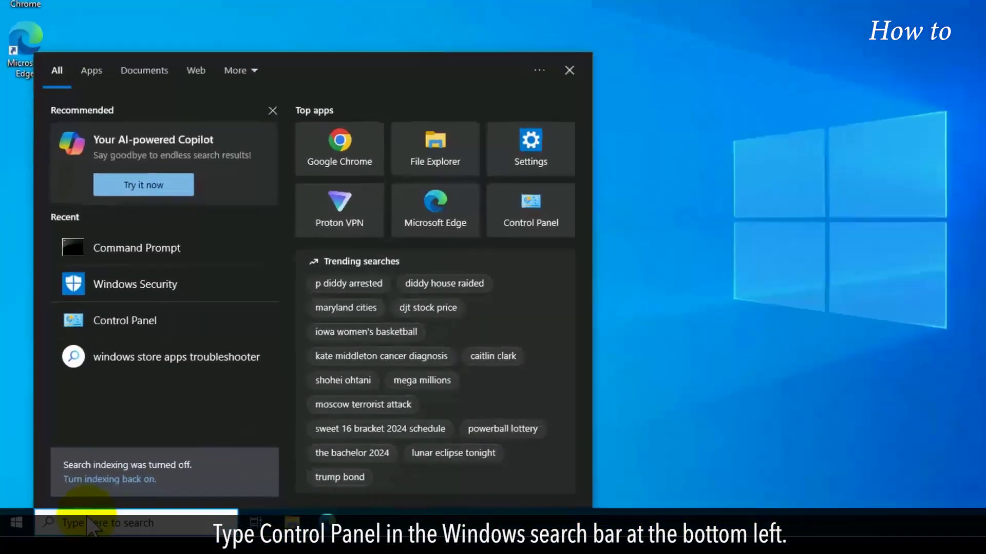
type("cont")
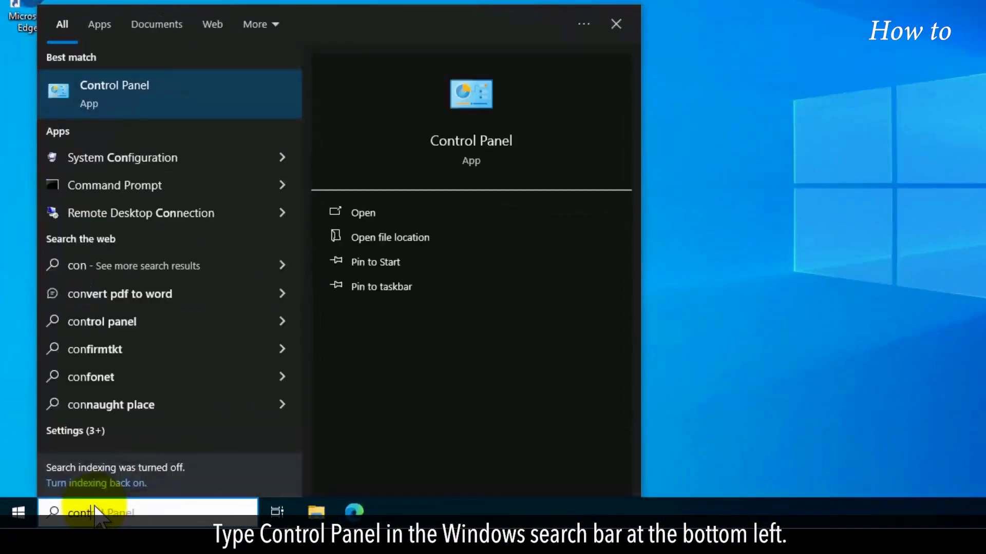
type("rol pa")
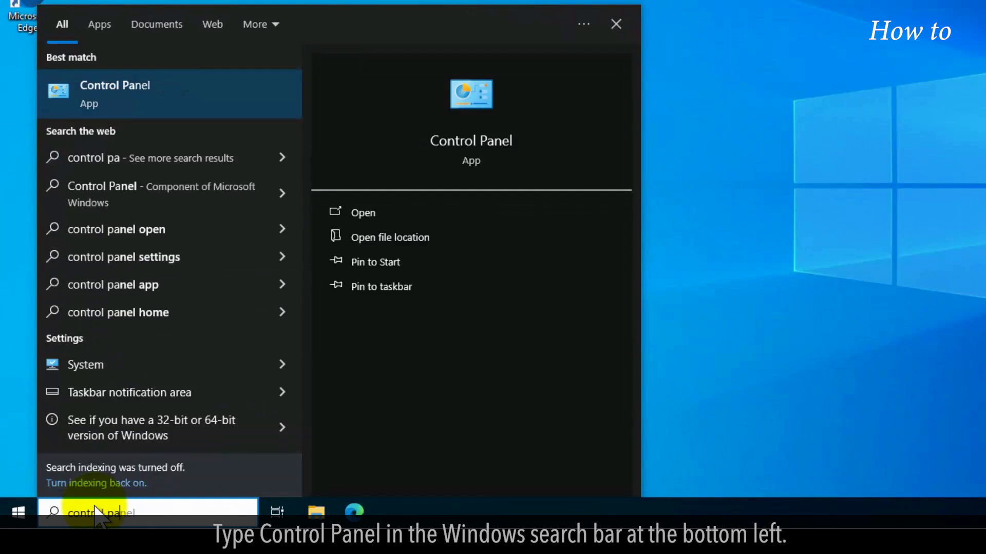
type("nel")
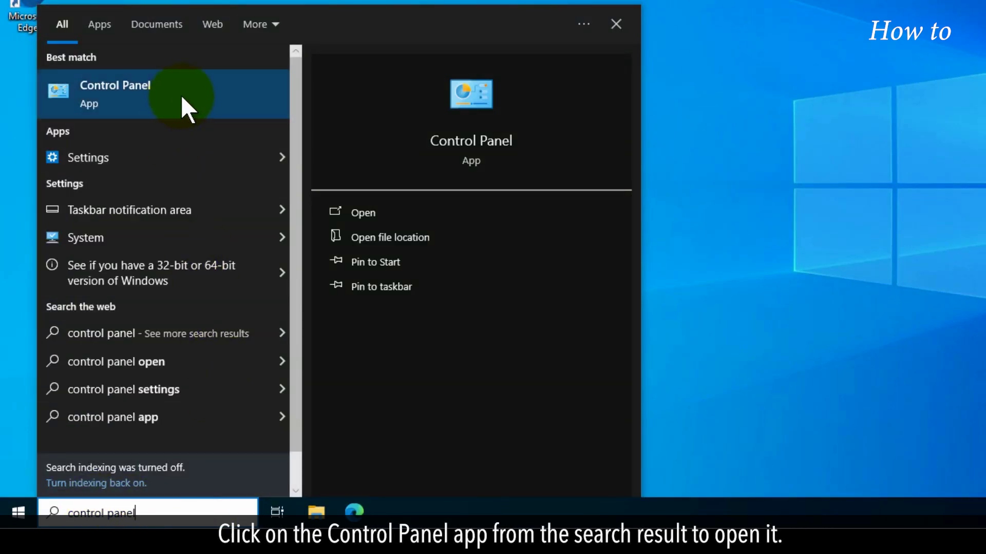
Step: Open Control Panel and display the Backup and Restore (Windows 7) page
left_click(181, 96)
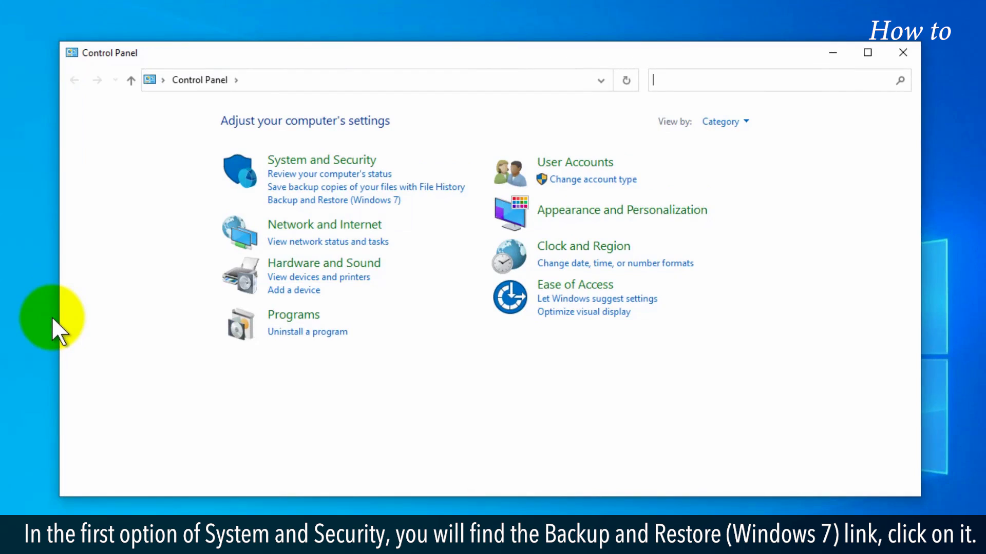
left_click(329, 202)
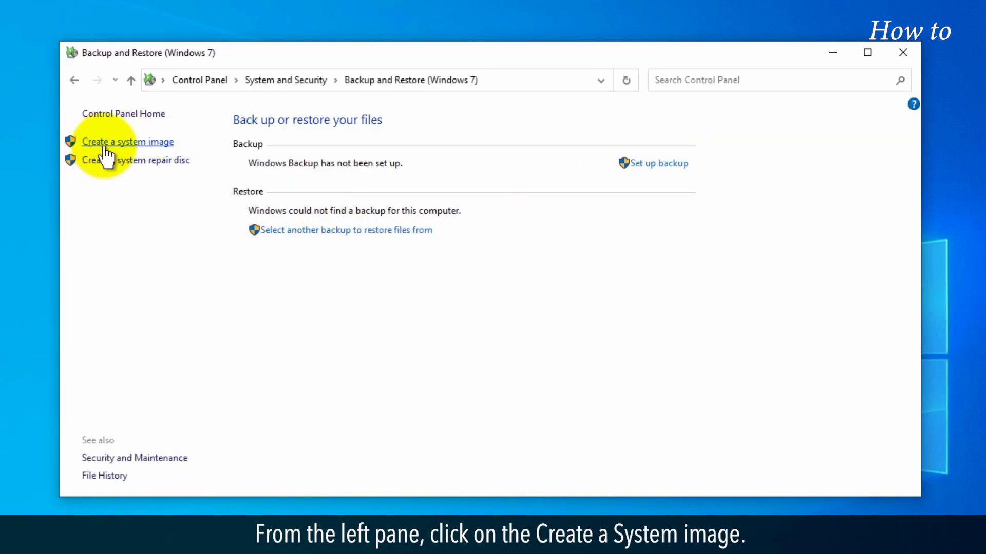
Step: Launch 'Create a system image', try the hard disk, DVD and network options, choosing CD Drive (D:)
left_click(160, 151)
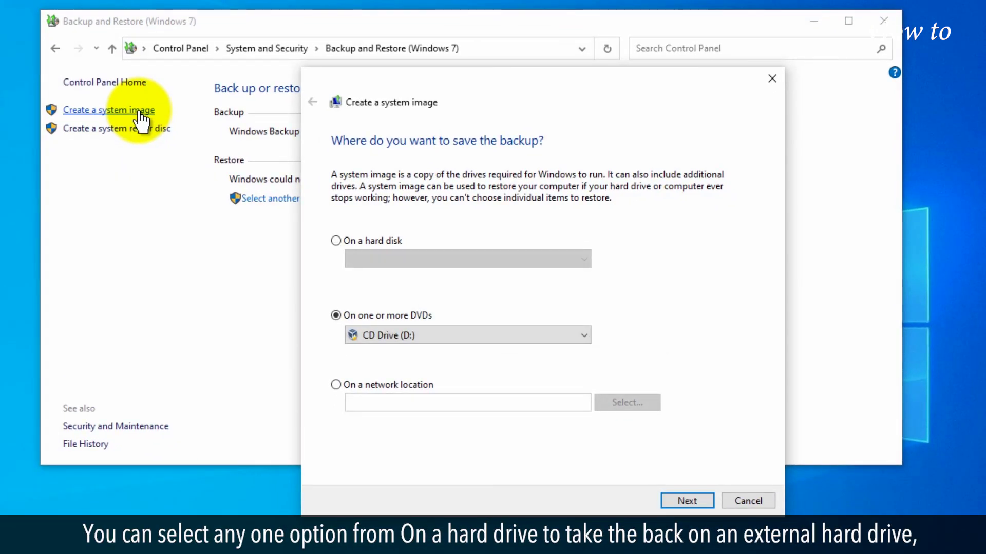
left_click(335, 240)
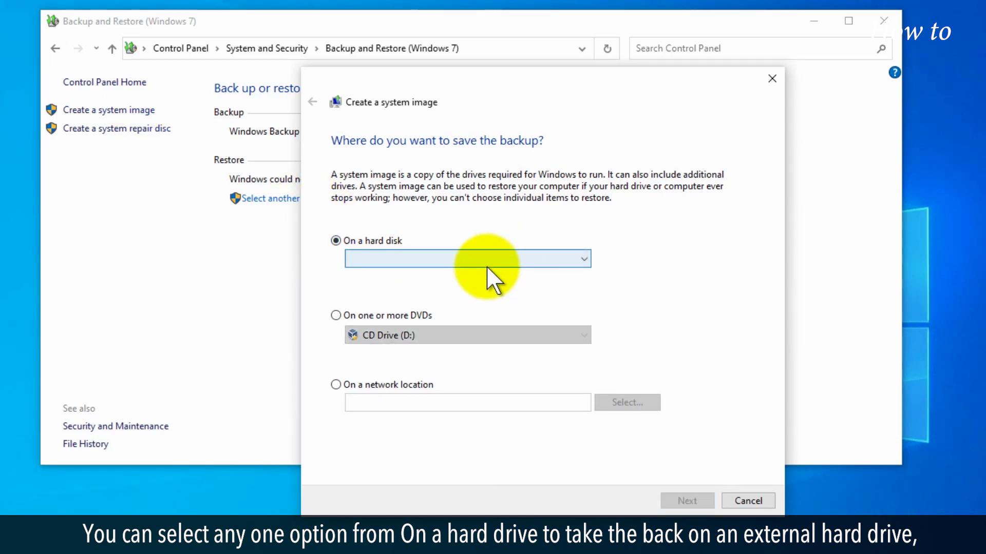
left_click(336, 316)
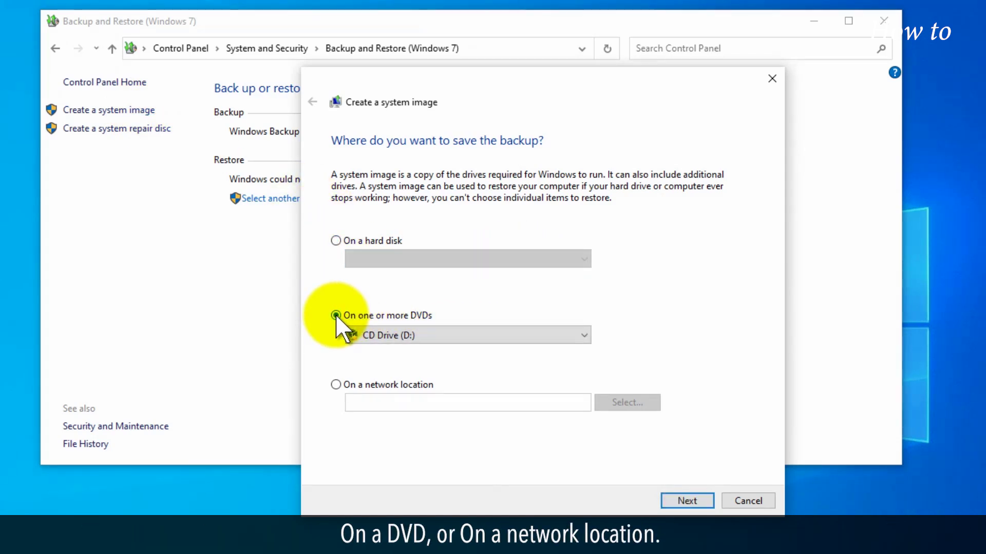
left_click(335, 384)
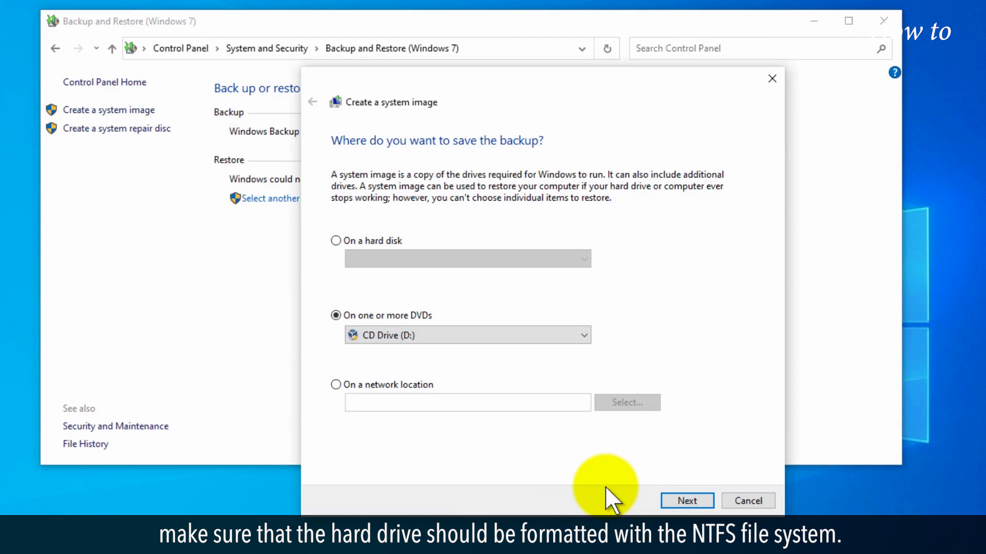
Step: Advance to 'Confirm your backup settings' with CD Drive (D:) and three system drives listed
left_click(696, 501)
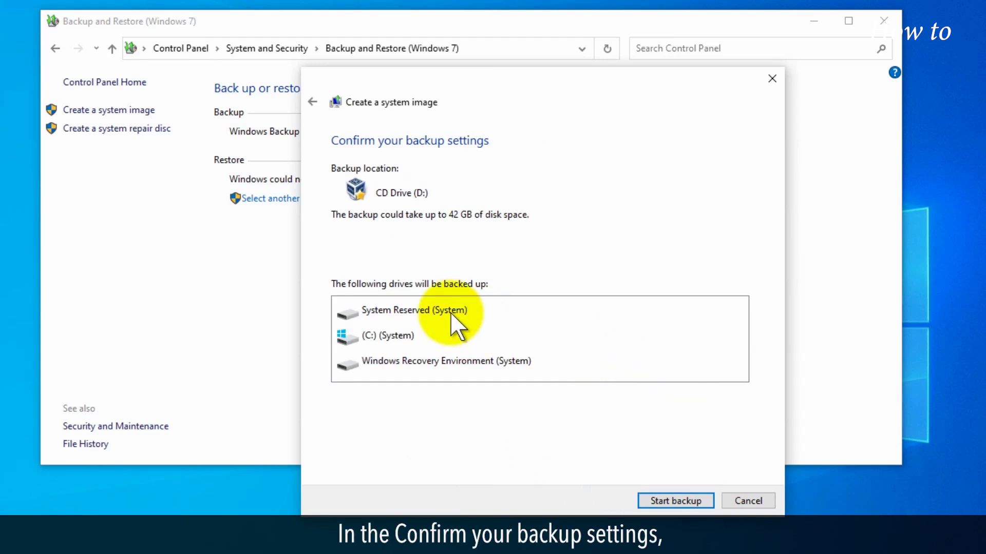